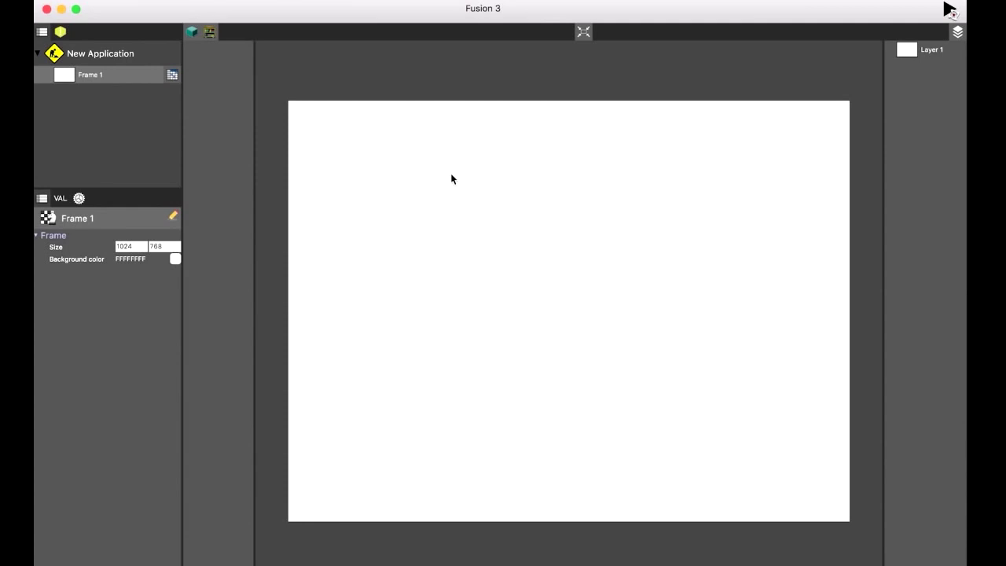
pyautogui.click(464, 185)
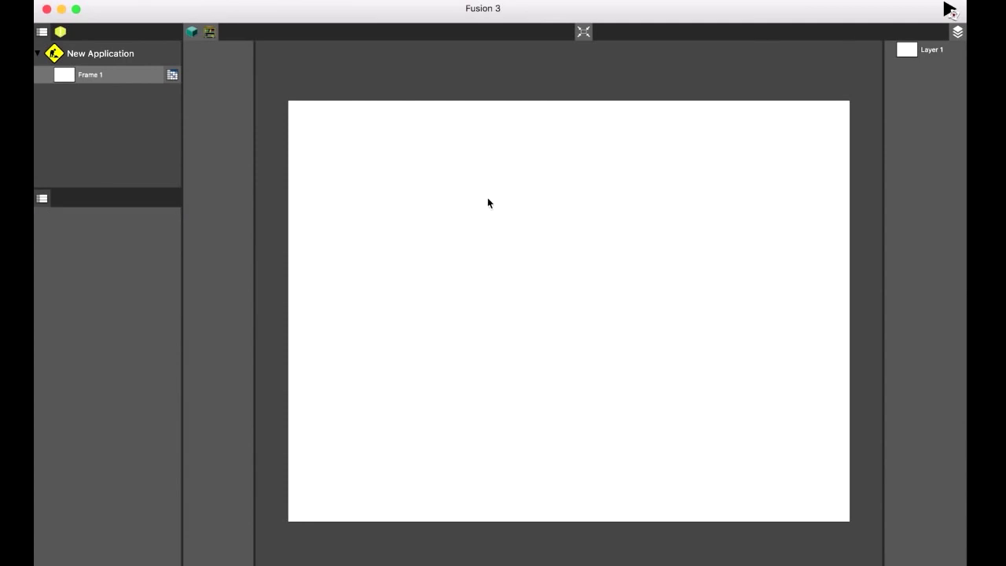
pyautogui.press('super+plus')
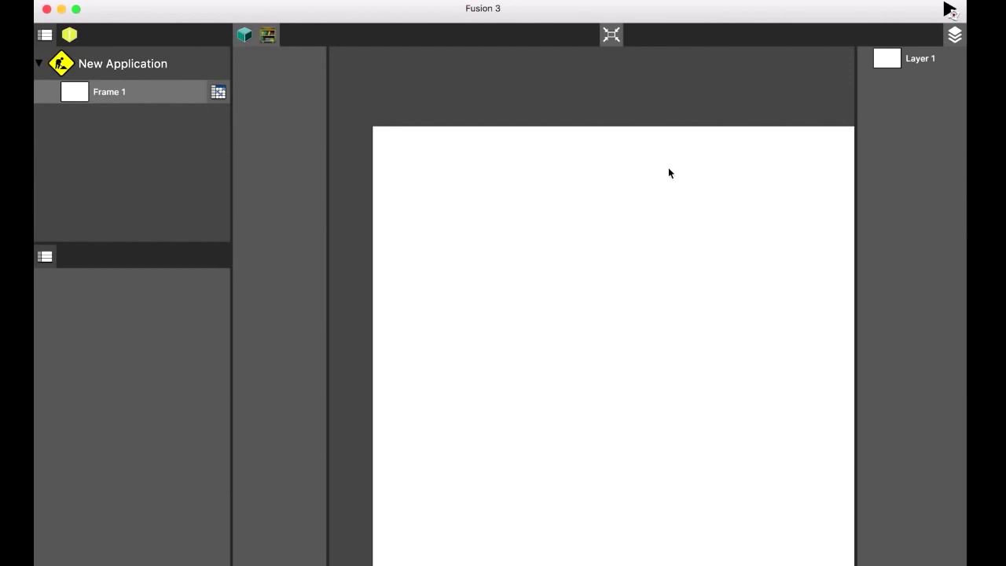
# Show the New Application entry's Resources view and Application properties
pyautogui.scroll(-1, 634, 181)
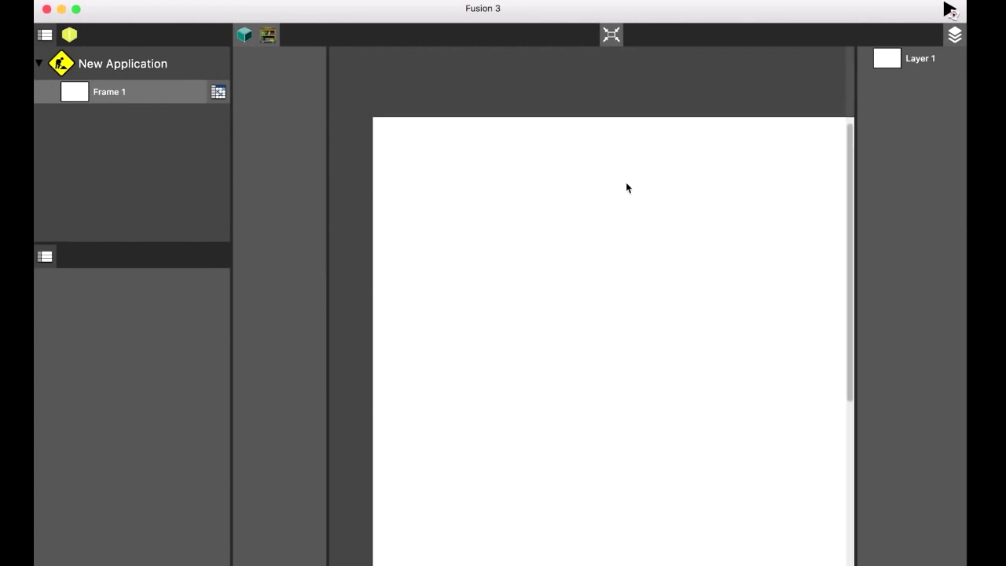
pyautogui.click(123, 63)
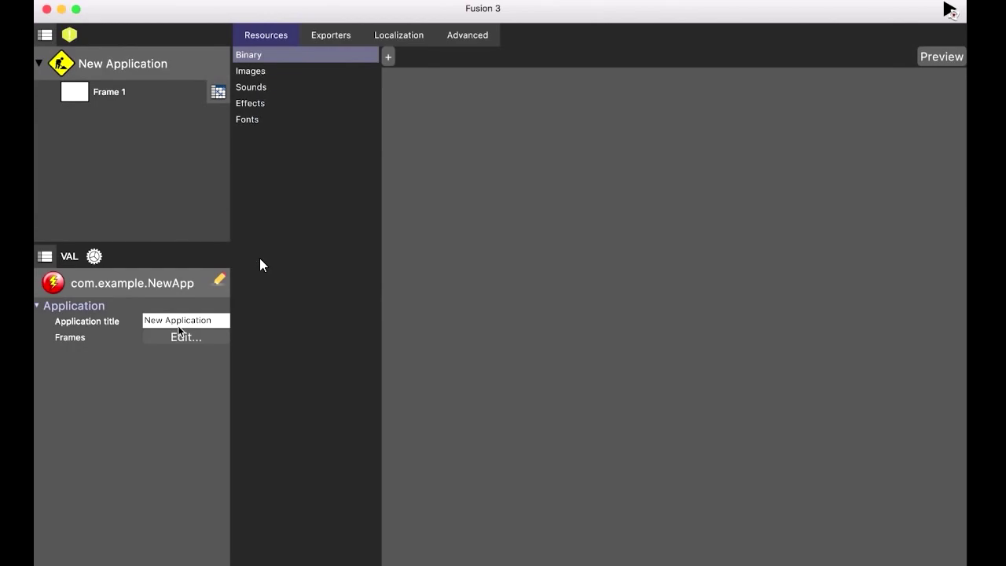
# Change the application title to 'Saucer Squad' and go back to Frame 1
pyautogui.moveTo(213, 326); pyautogui.dragTo(144, 328)
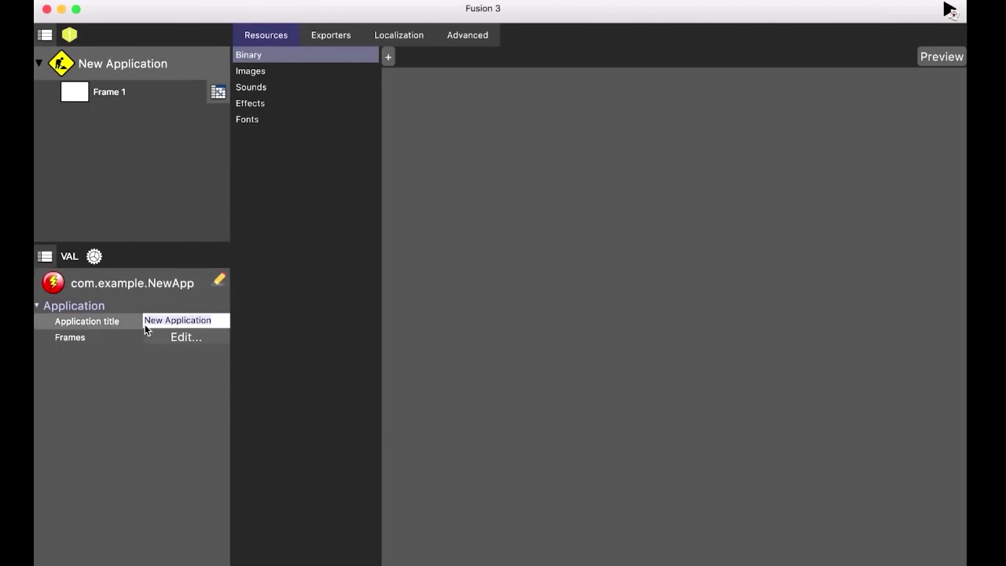
pyautogui.write('Saucer Squad')
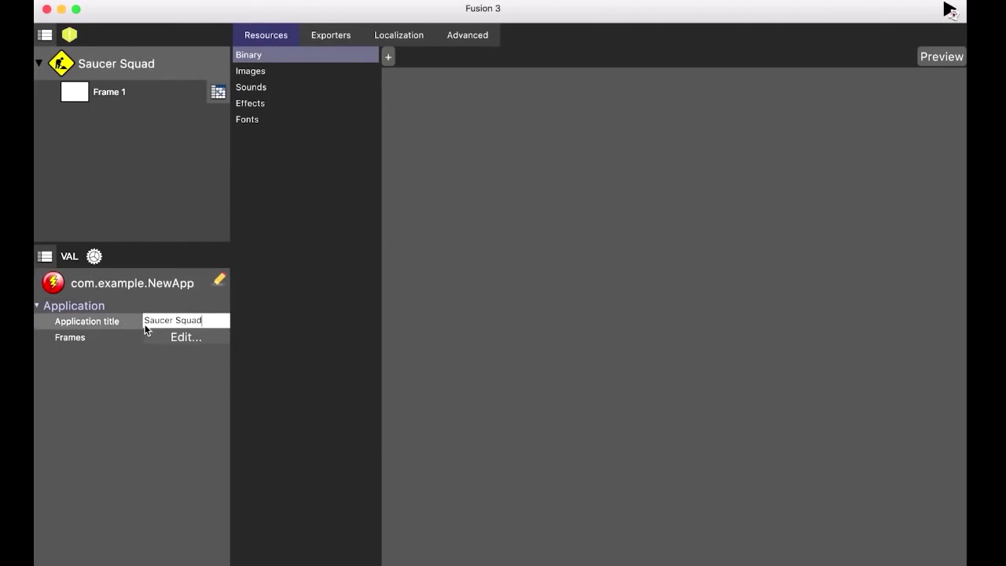
pyautogui.click(123, 93)
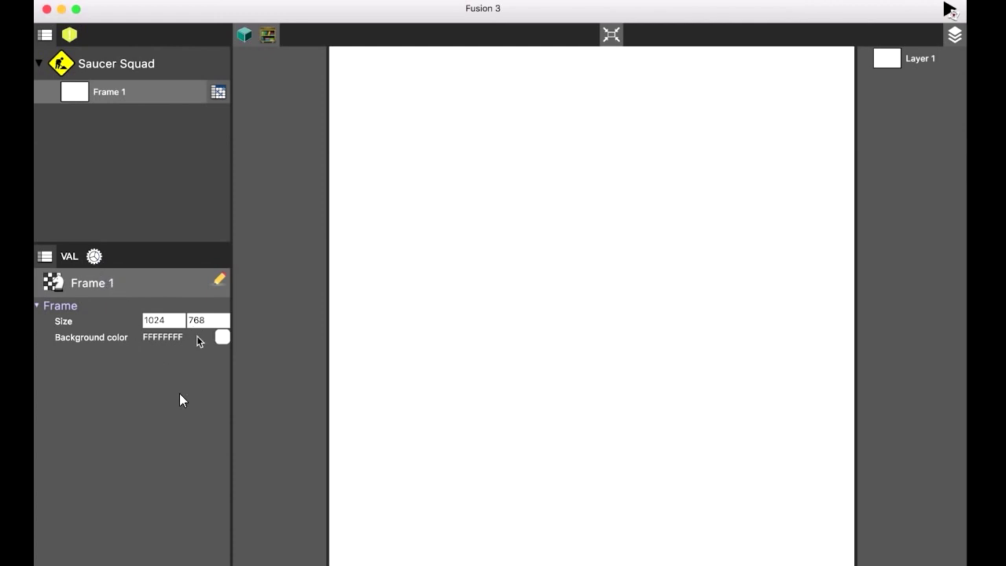
# Set Frame 1's background colour to black, with R, G and B at 0
pyautogui.click(223, 338)
pyautogui.doubleClick(291, 315)
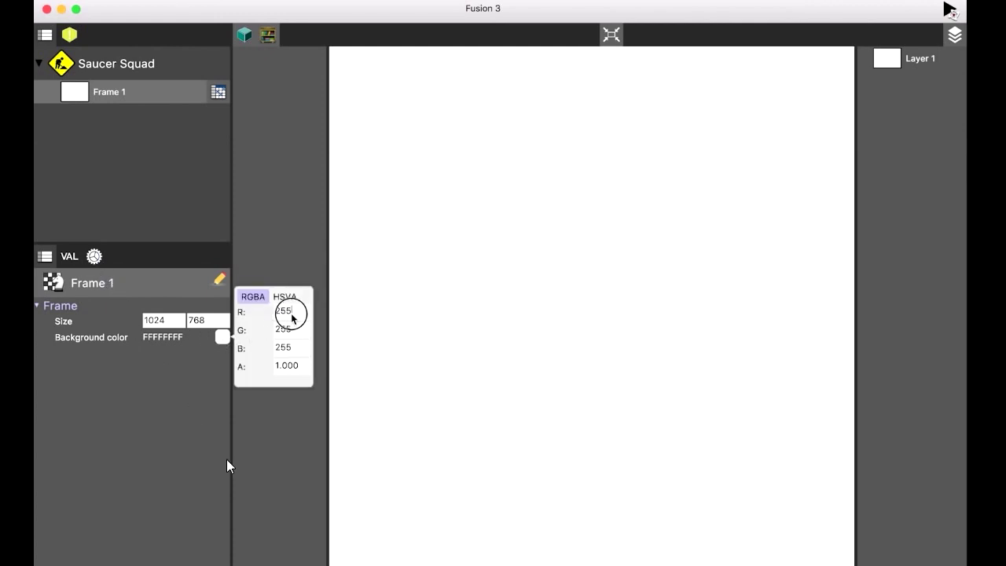
pyautogui.write('0')
pyautogui.press('Tab')
pyautogui.write('0')
pyautogui.press('Tab')
pyautogui.write('0')
pyautogui.press('Return')
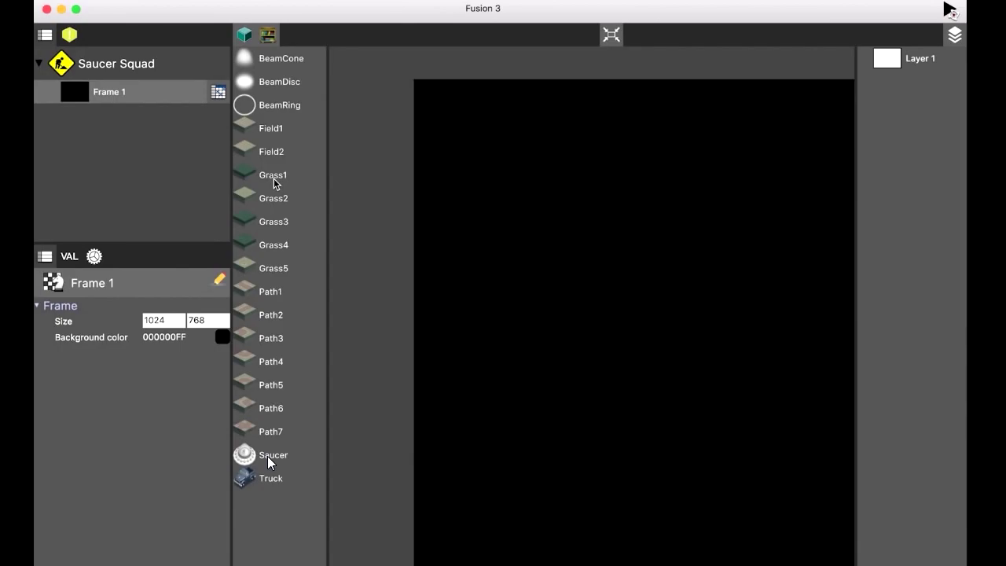
# Place the Grass1 and Grass2 tiles on the frame and select the dark Grass1 tile
pyautogui.click(297, 184)
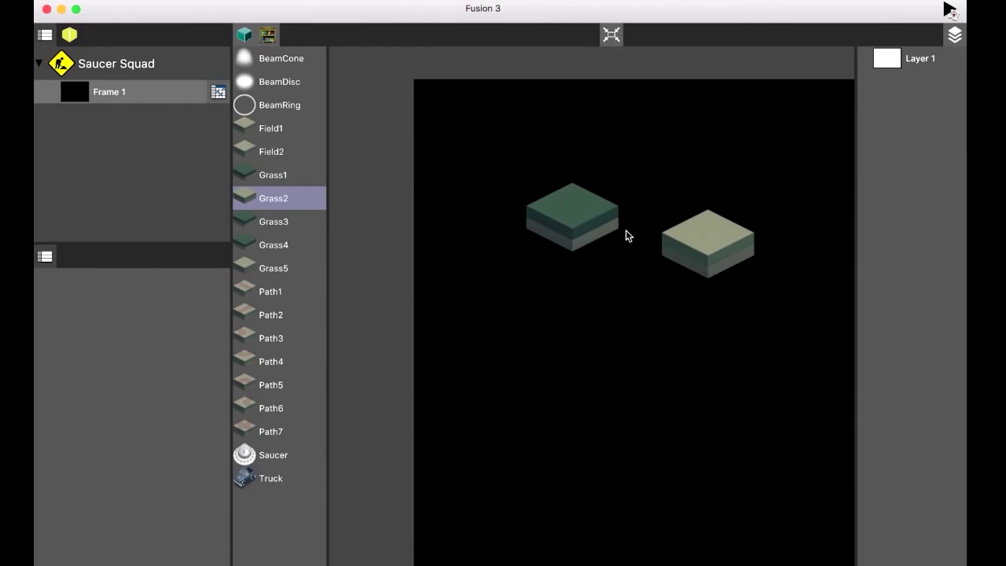
pyautogui.click(581, 217)
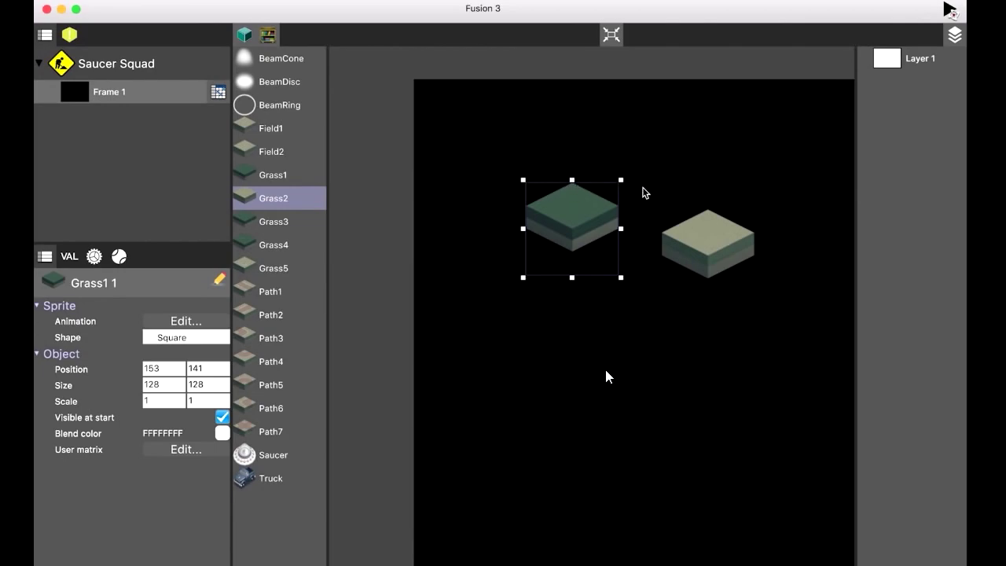
# Set both grass tiles to the Iso-cube shape, after trying Triangle, Circle and Quarter Circle
pyautogui.click(187, 338)
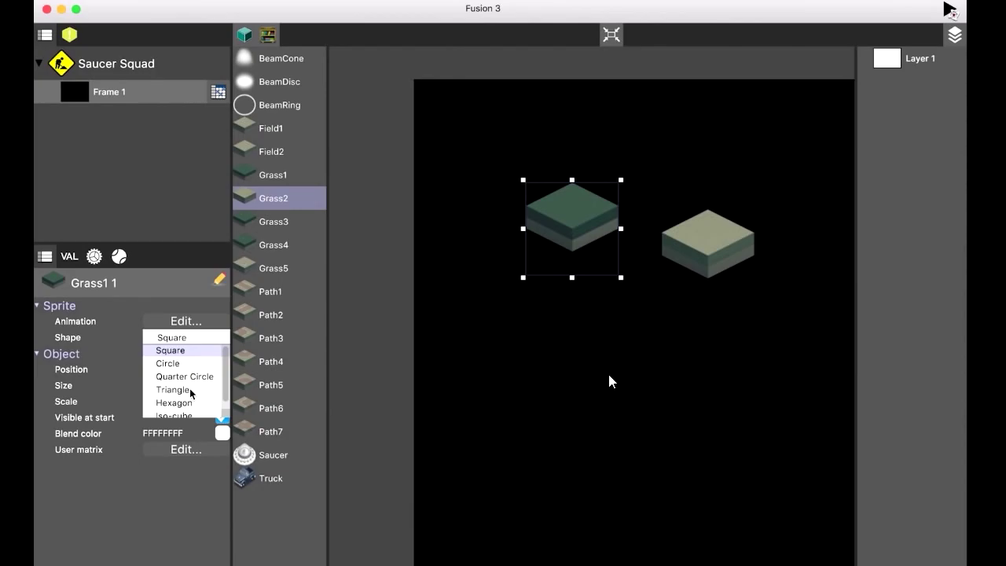
pyautogui.click(191, 390)
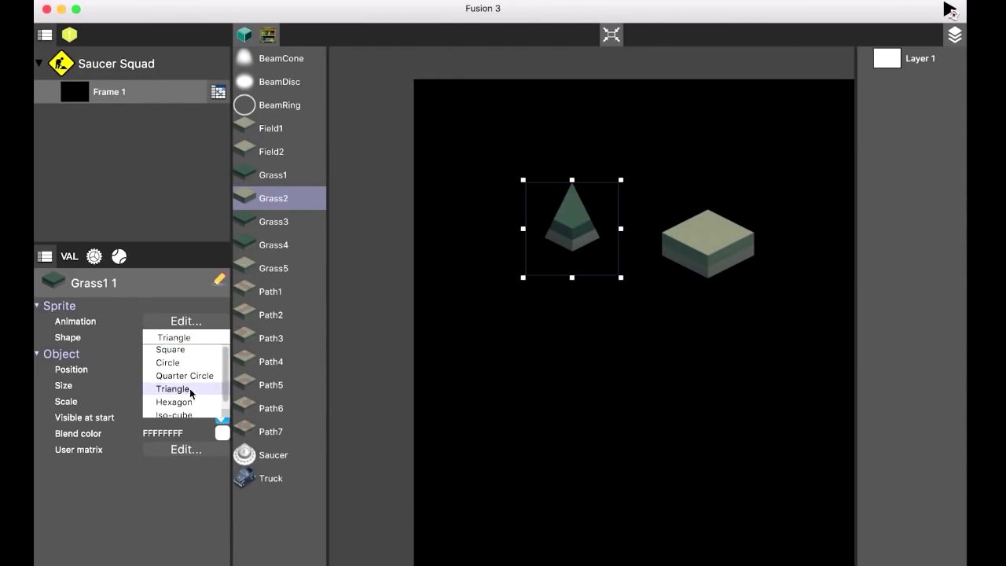
pyautogui.click(171, 364)
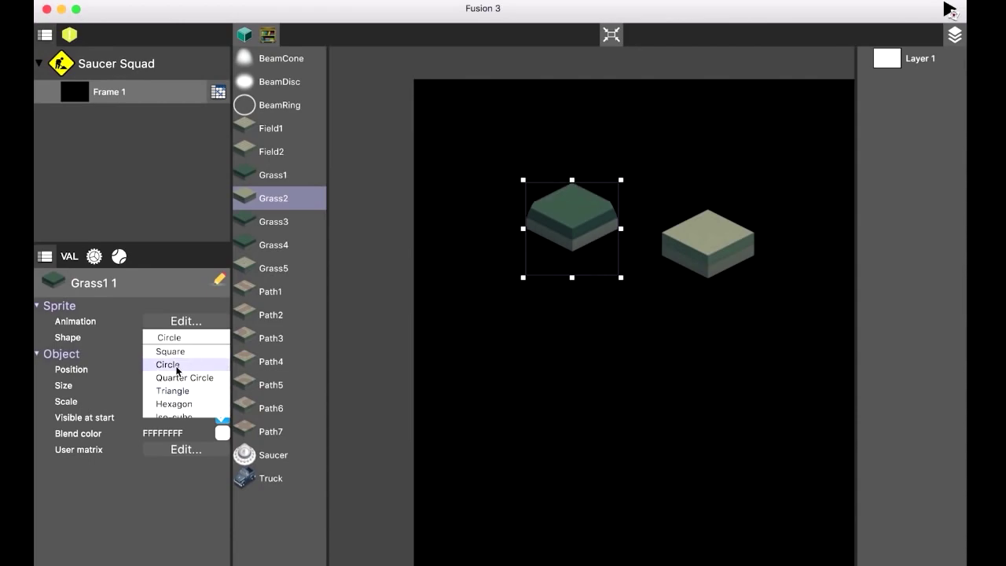
pyautogui.click(182, 378)
pyautogui.click(187, 391)
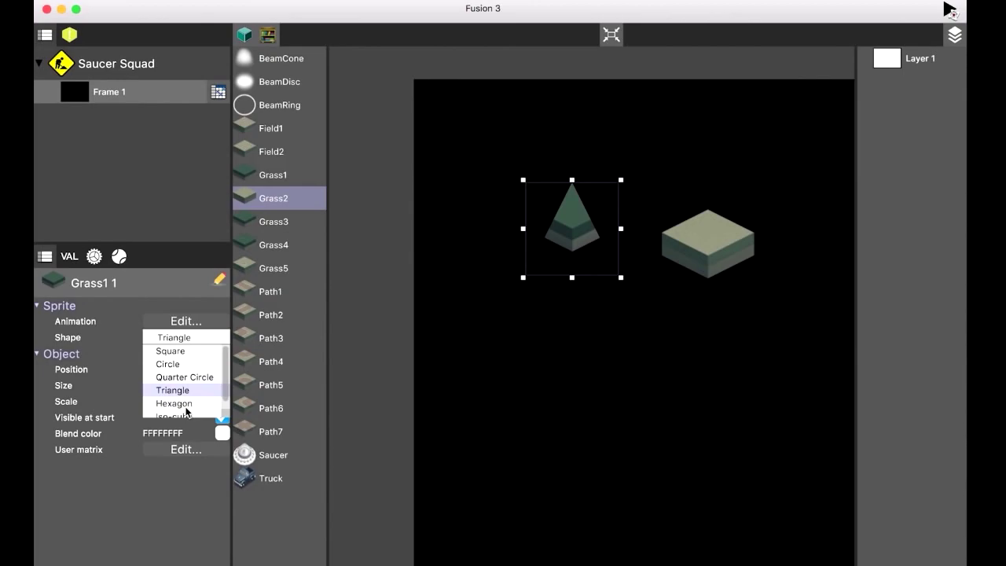
pyautogui.click(186, 413)
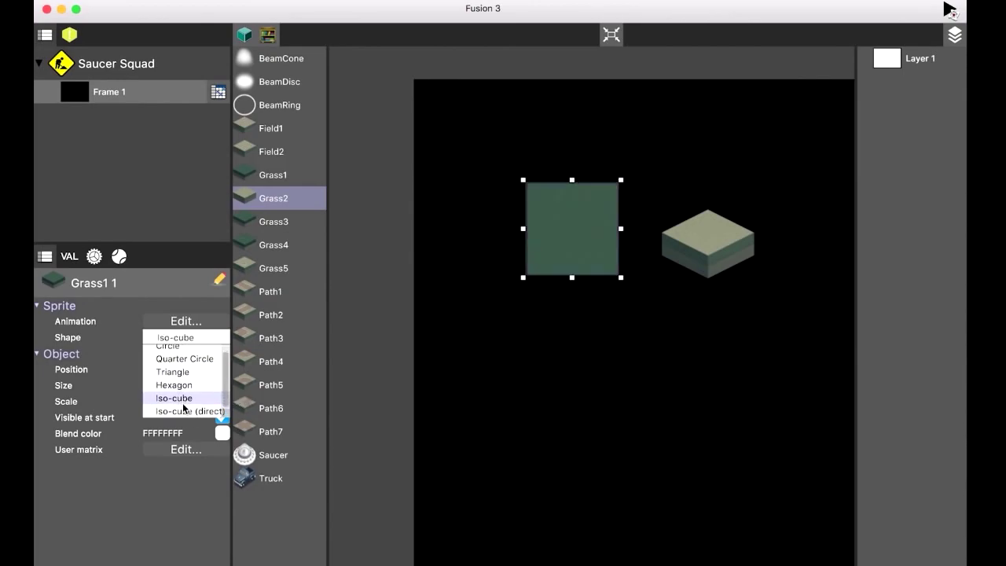
pyautogui.click(707, 247)
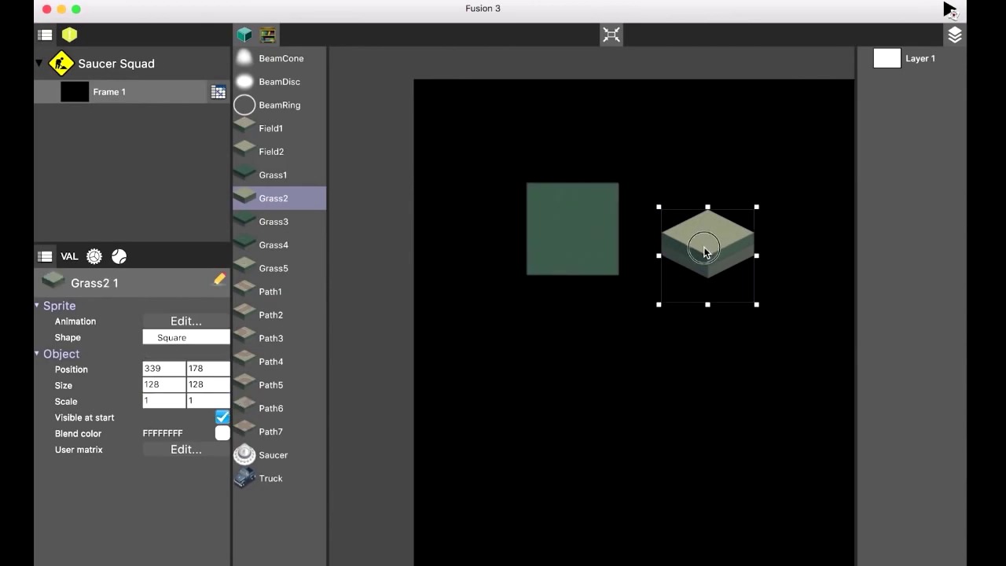
pyautogui.click(186, 337)
pyautogui.click(193, 397)
# Add another Grass2 1 and Grass1 1 tile from the object list below the first tiles
pyautogui.click(268, 34)
pyautogui.moveTo(291, 93); pyautogui.dragTo(543, 303)
pyautogui.moveTo(277, 58); pyautogui.dragTo(691, 272)
pyautogui.click(597, 220)
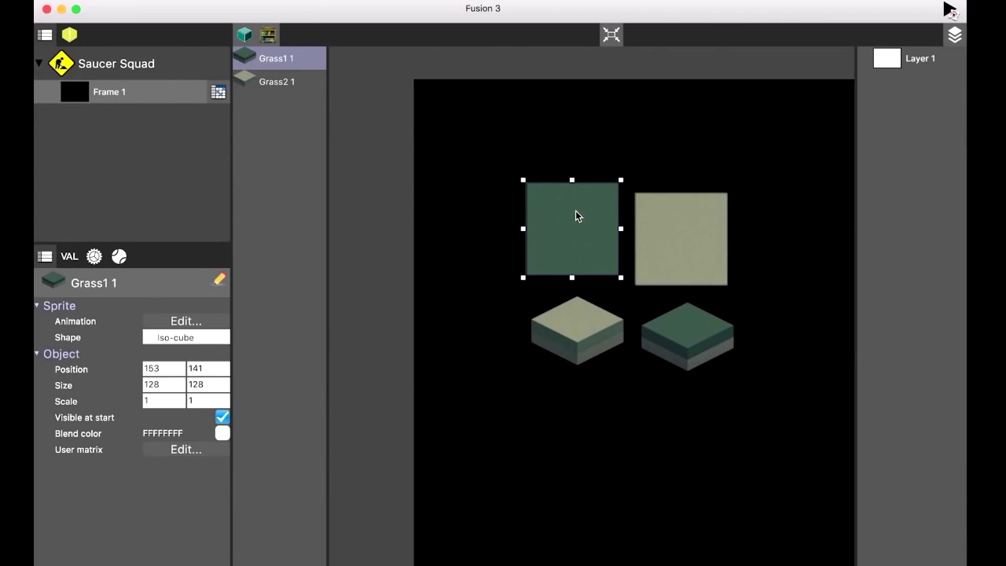